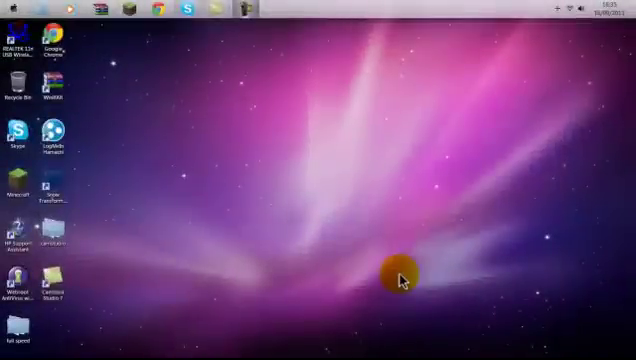
pyautogui.moveTo(608, 22); pyautogui.dragTo(86, 322)
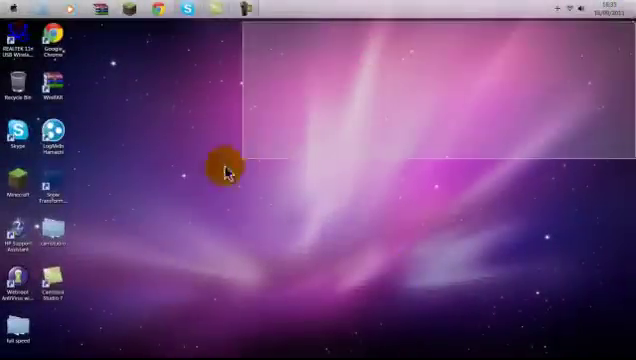
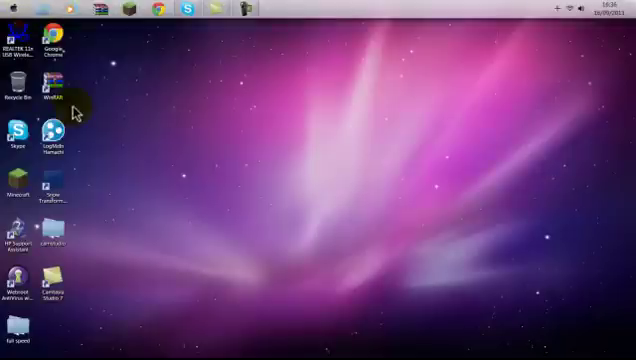
# Box-select desktop icons, then open Chrome, minimize and restore it twice, and close it.
pyautogui.moveTo(74, 27)
pyautogui.mouseDown()
pyautogui.moveTo(628, 348)
pyautogui.moveTo(540, 190)
pyautogui.mouseUp()
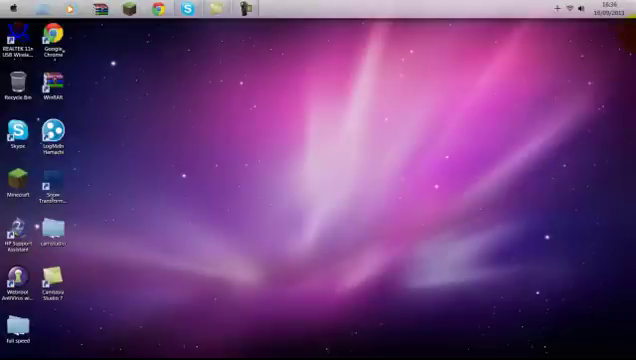
pyautogui.moveTo(628, 28); pyautogui.dragTo(90, 348)
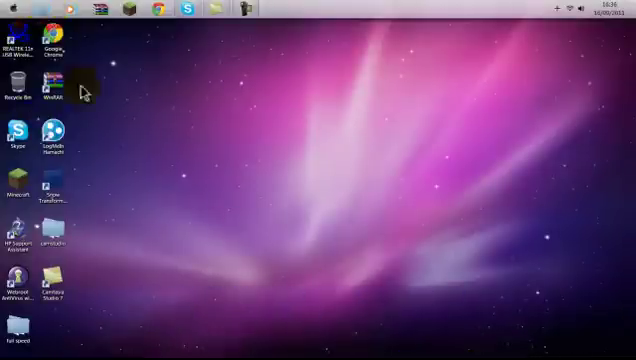
pyautogui.click(161, 10)
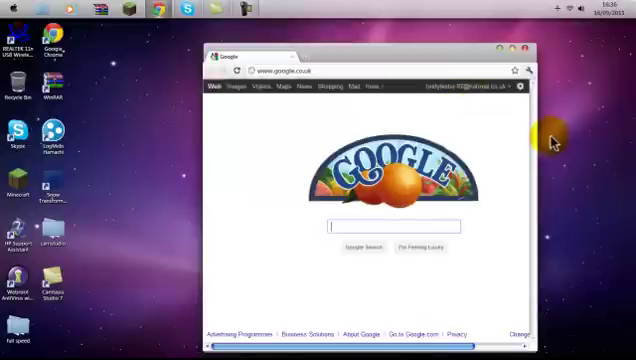
pyautogui.moveTo(395, 350); pyautogui.dragTo(422, 350)
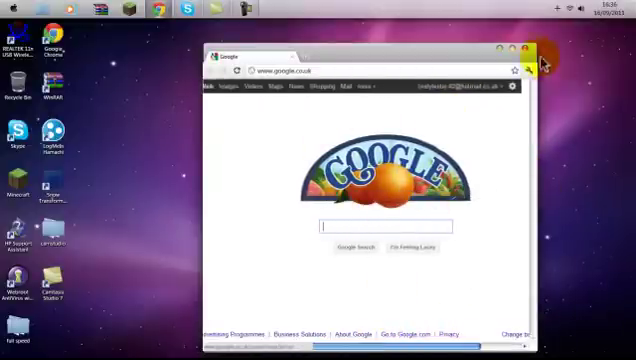
pyautogui.click(503, 55)
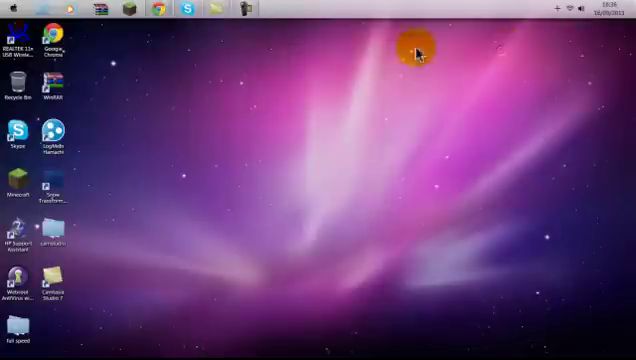
pyautogui.click(161, 12)
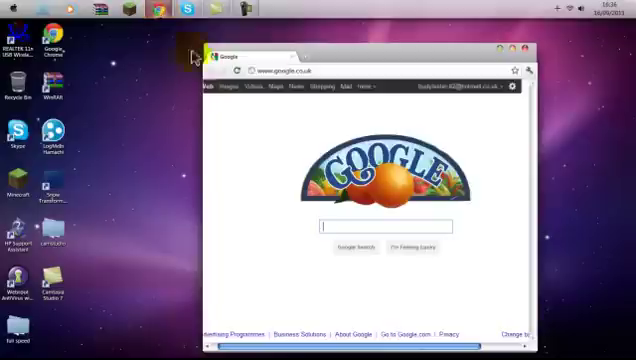
pyautogui.click(500, 56)
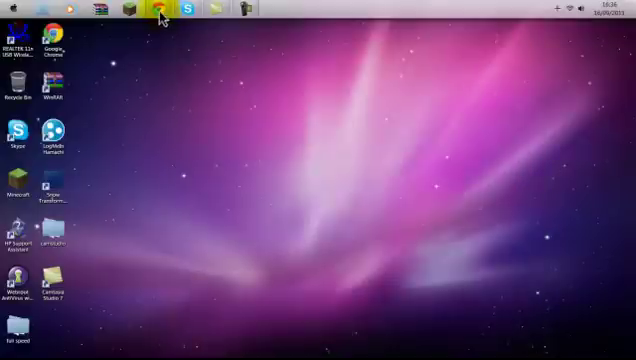
pyautogui.click(161, 12)
pyautogui.click(528, 52)
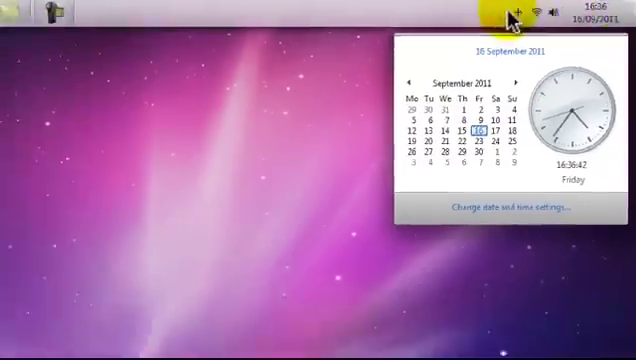
# Dismiss the clock popup, preview and close a folder stack, and drag notes off the dock.
pyautogui.click(318, 116)
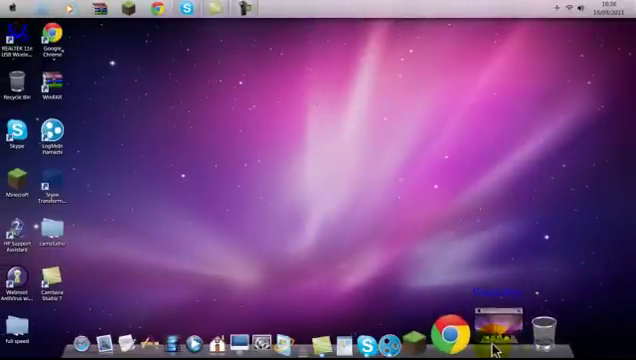
pyautogui.click(495, 340)
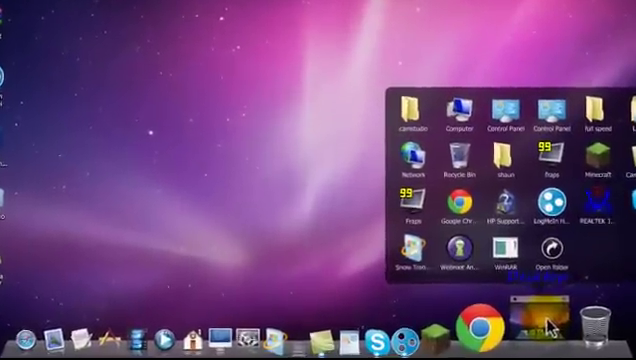
pyautogui.click(495, 335)
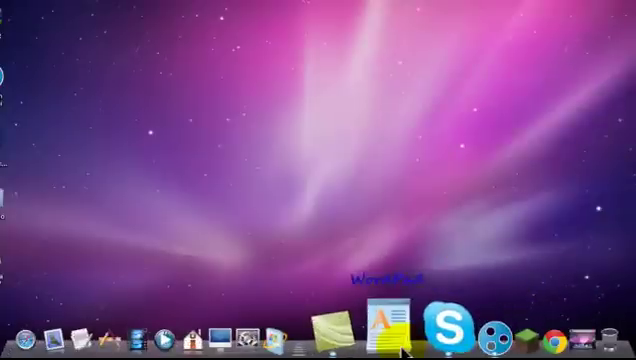
pyautogui.moveTo(395, 335)
pyautogui.mouseDown()
pyautogui.moveTo(383, 262)
pyautogui.moveTo(395, 335)
pyautogui.moveTo(341, 230)
pyautogui.moveTo(68, 305)
pyautogui.mouseUp()
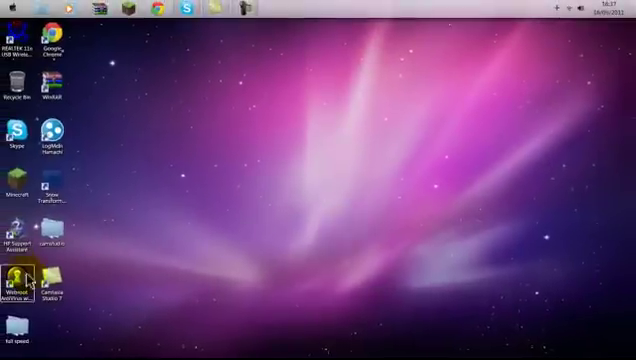
# Return the notes icon to the dock and toggle Autohide twice from the dock's right-click menu.
pyautogui.moveTo(428, 348); pyautogui.dragTo(375, 345)
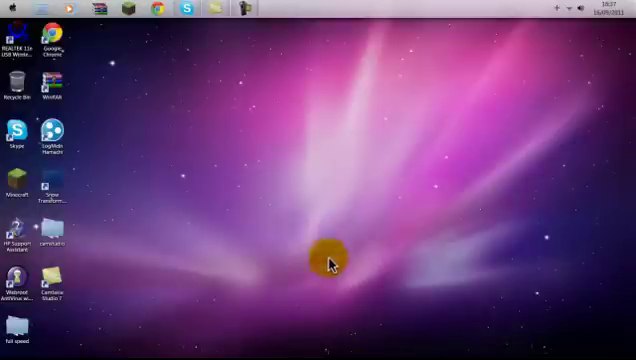
pyautogui.rightClick(345, 350)
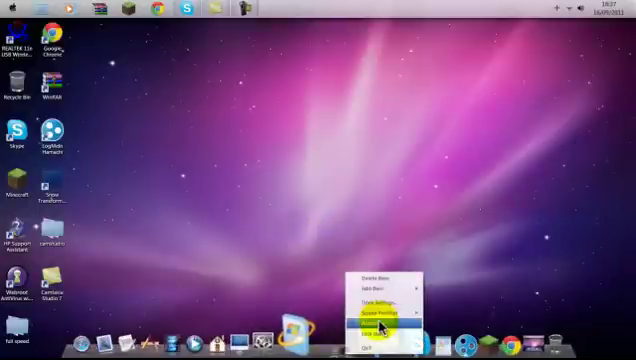
pyautogui.click(380, 322)
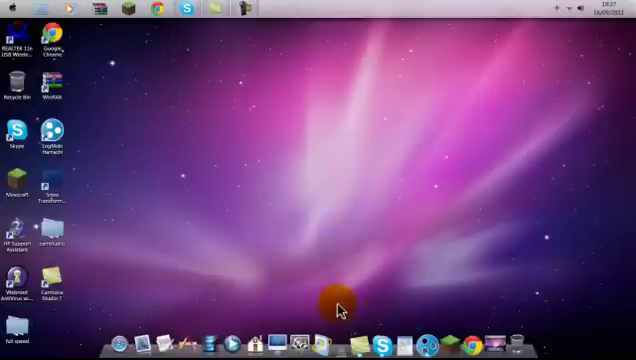
pyautogui.rightClick(300, 330)
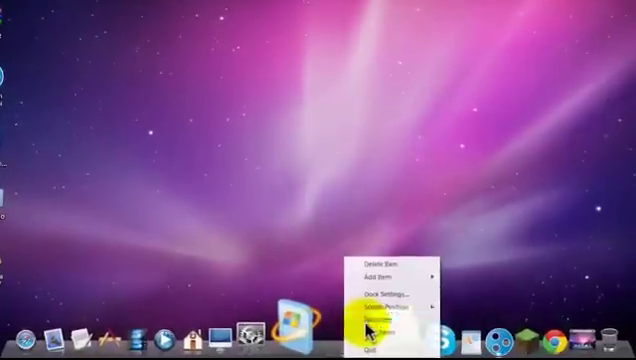
pyautogui.click(362, 325)
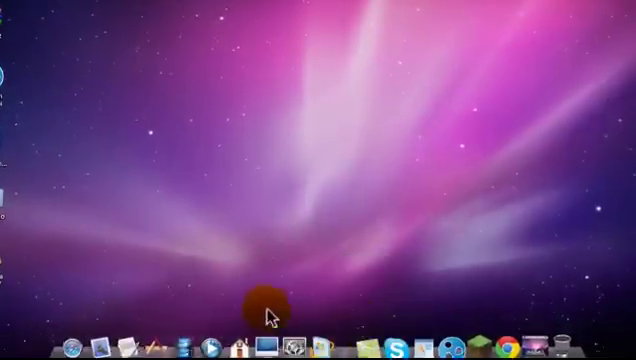